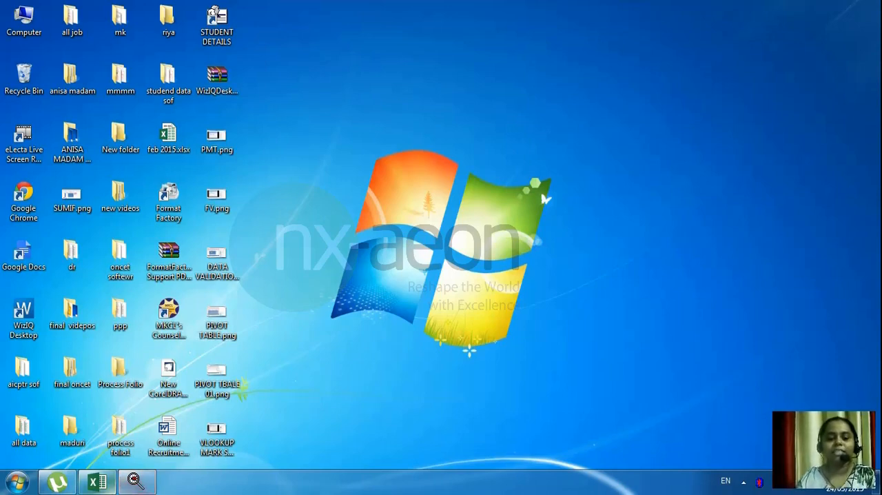
Bring up the POVIT TABLE 01.xlsx workbook in Excel and maximize its window.
click(108, 486)
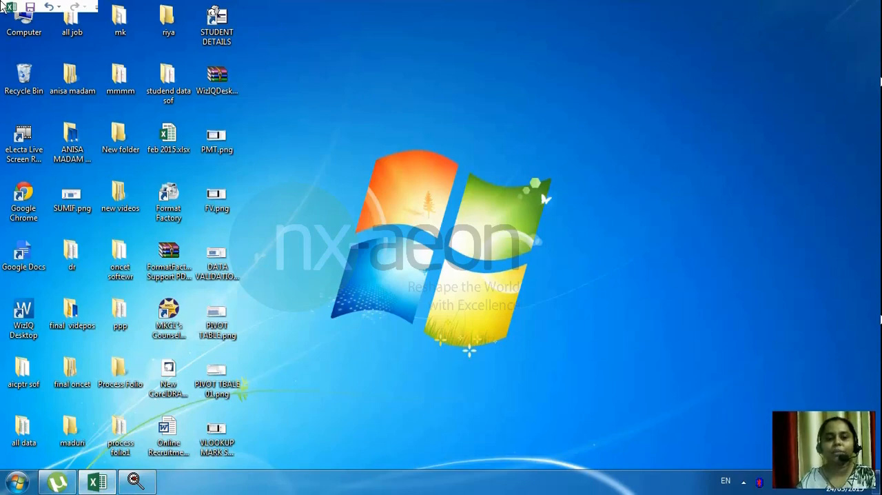
click(12, 10)
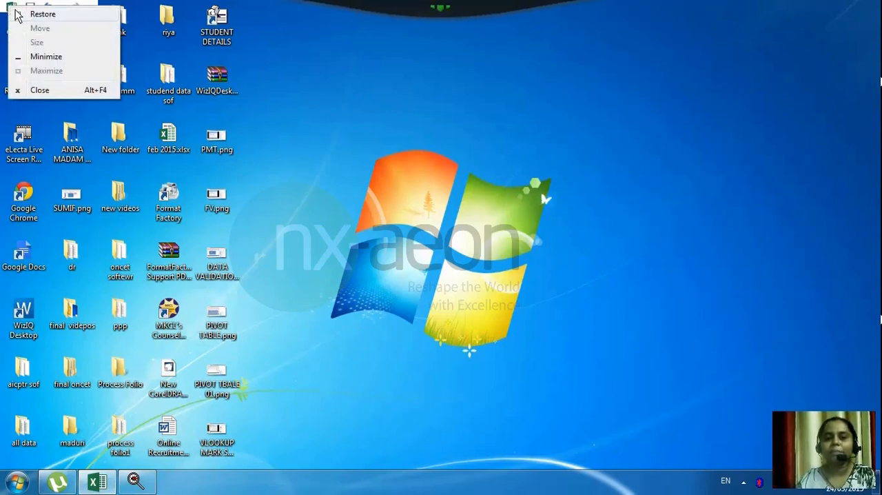
click(34, 14)
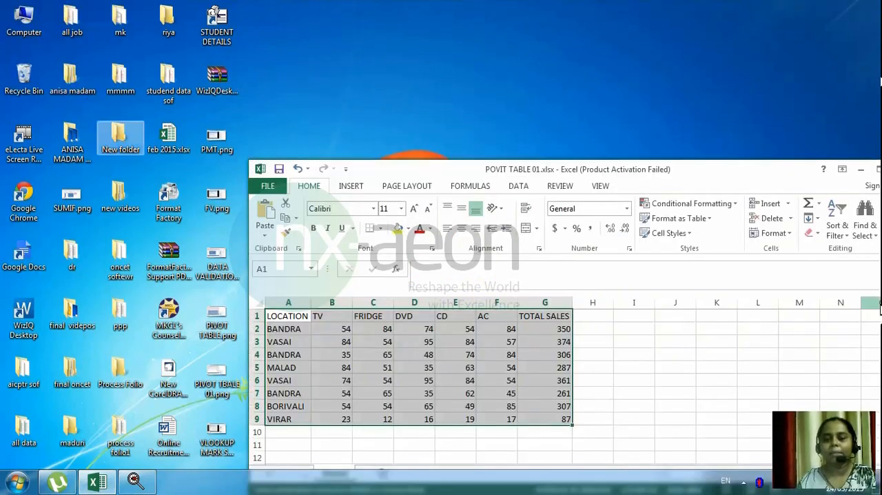
click(878, 170)
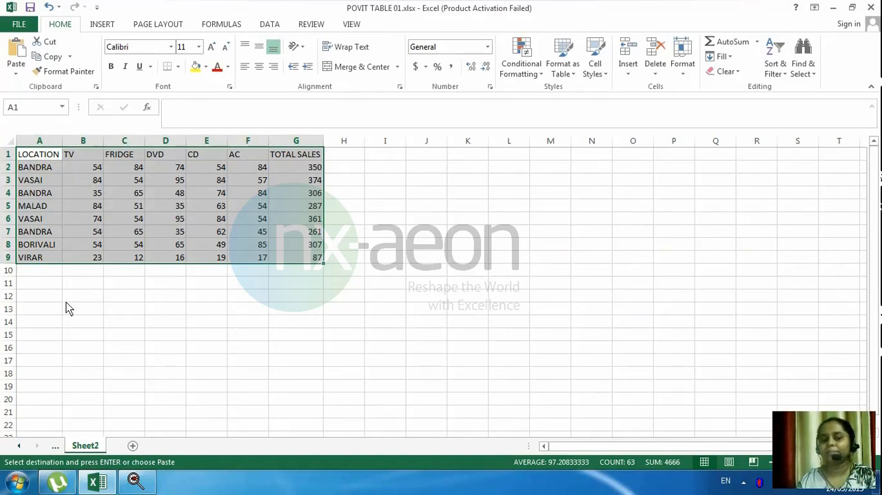
click(49, 173)
click(114, 180)
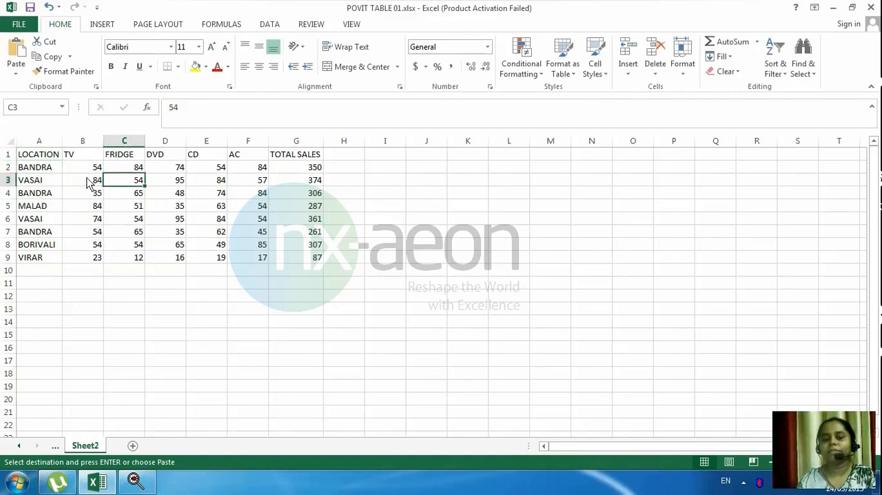
click(90, 171)
key(ctrl+Down)
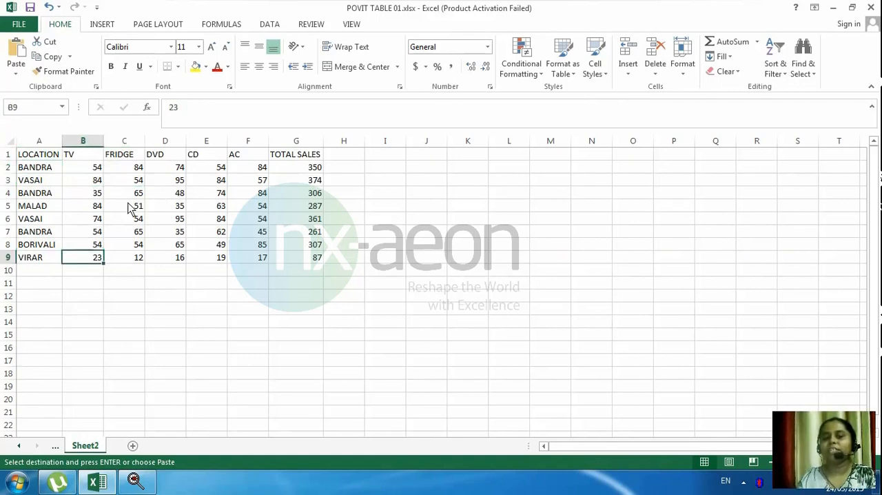
click(128, 247)
click(160, 237)
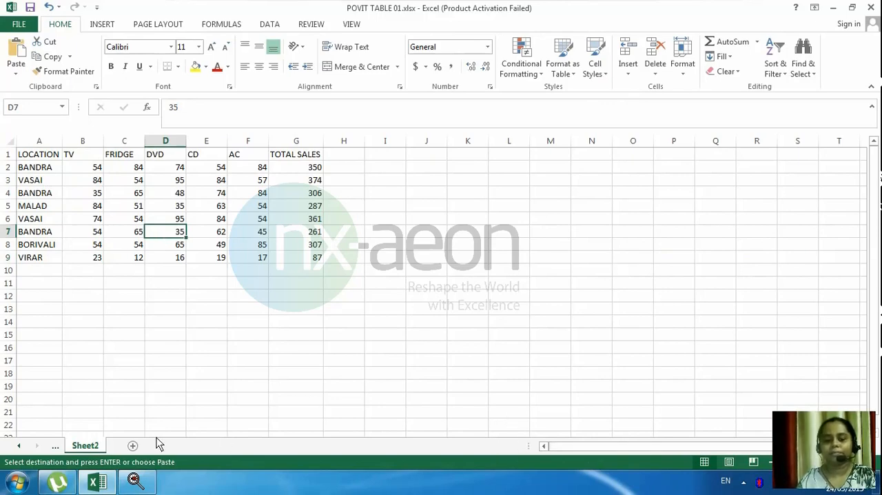
Copy the complete sales table A1:H9 from Sheet1, including the SALES MAN column.
click(21, 445)
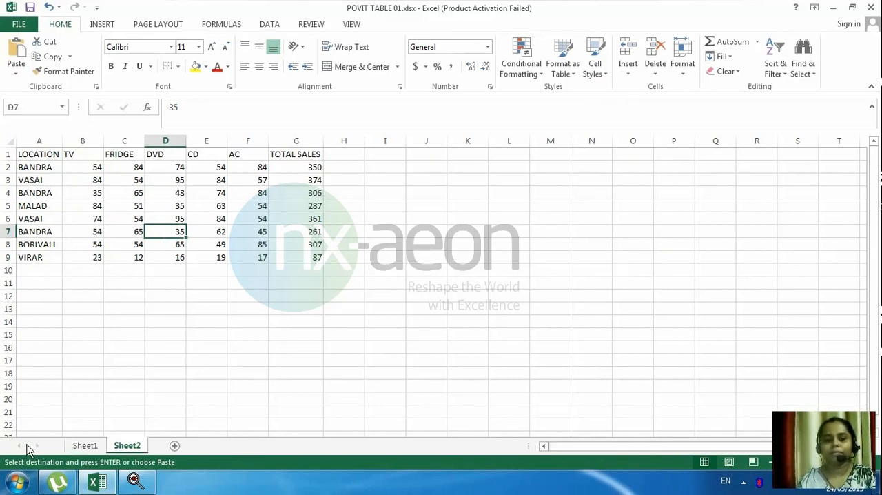
click(76, 444)
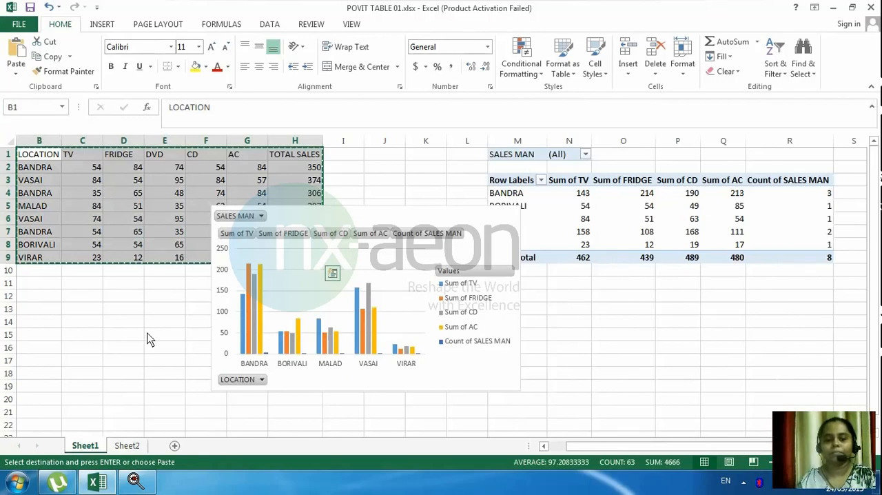
click(543, 446)
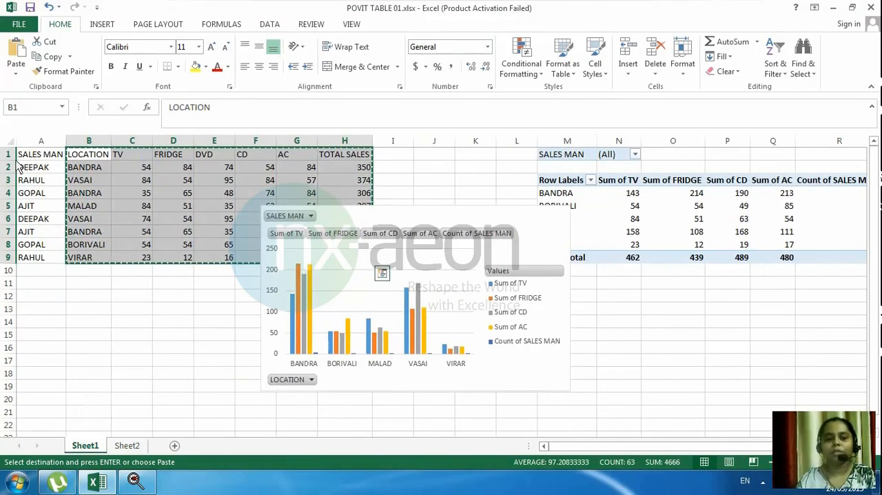
drag(42, 158, 329, 251)
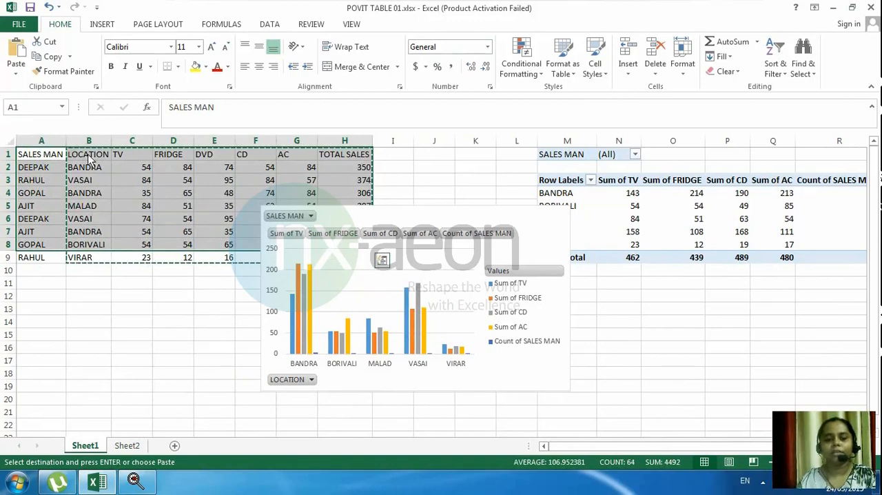
drag(248, 219, 320, 278)
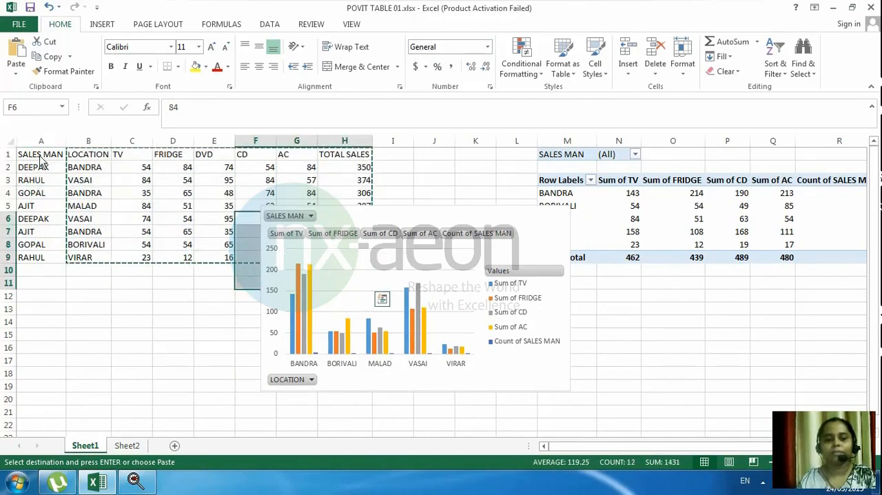
drag(41, 155, 335, 256)
click(327, 248)
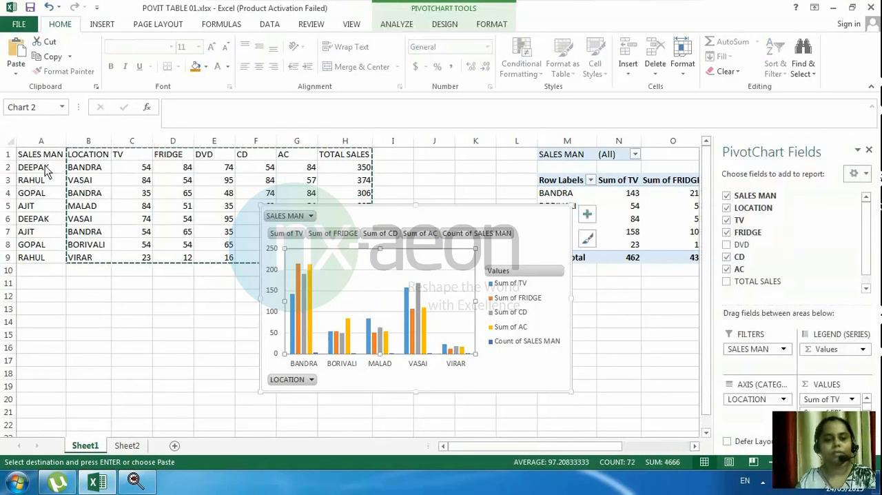
drag(46, 158, 339, 257)
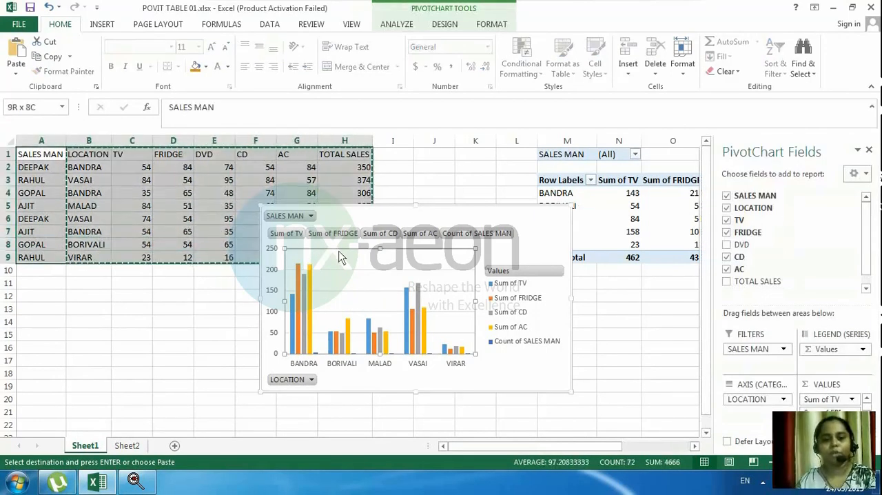
key(ctrl+c)
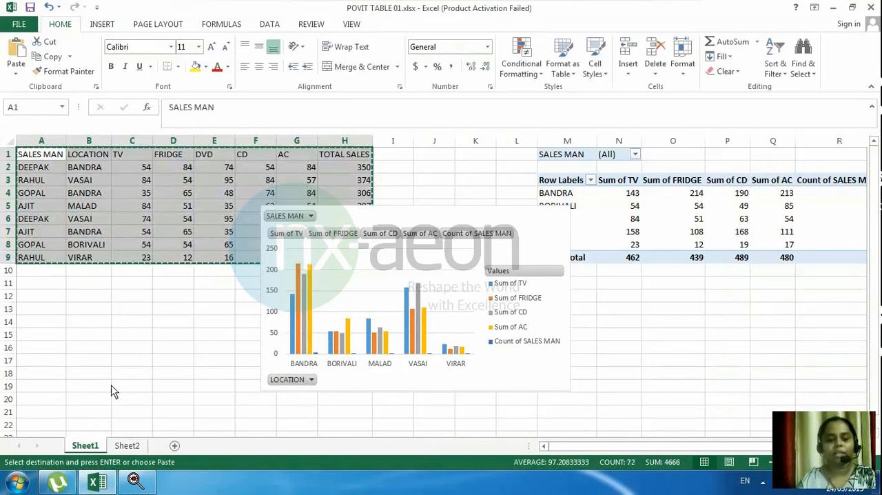
Paste the copied table over the existing data on Sheet2, starting at cell A1.
click(128, 446)
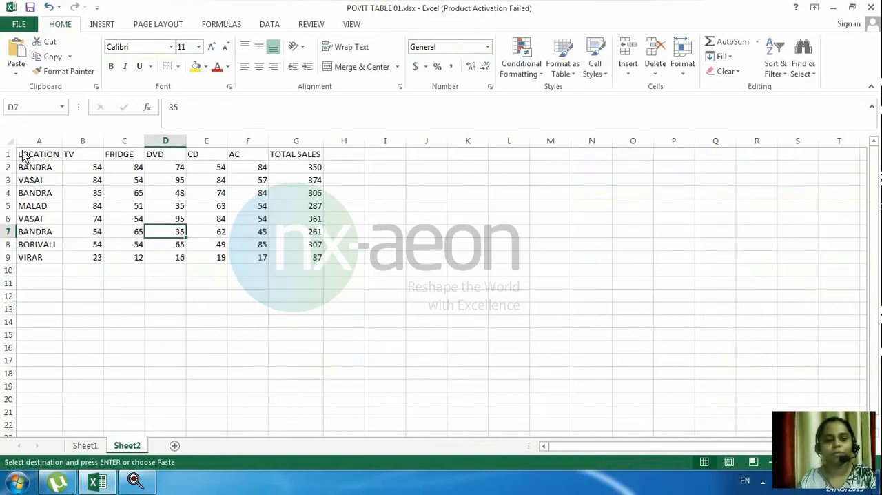
drag(23, 156, 352, 260)
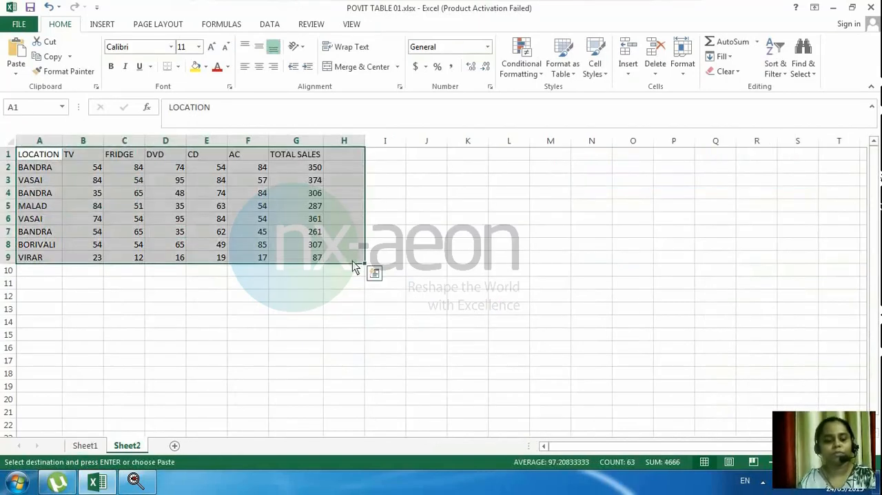
key(ctrl+v)
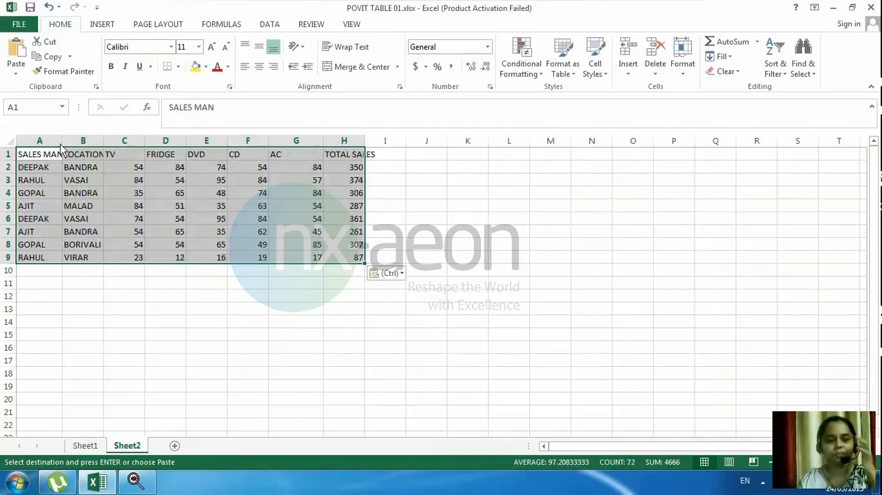
Auto-fit the widths of the SALES MAN, LOCATION and TOTAL SALES columns on Sheet2.
double_click(62, 144)
click(155, 231)
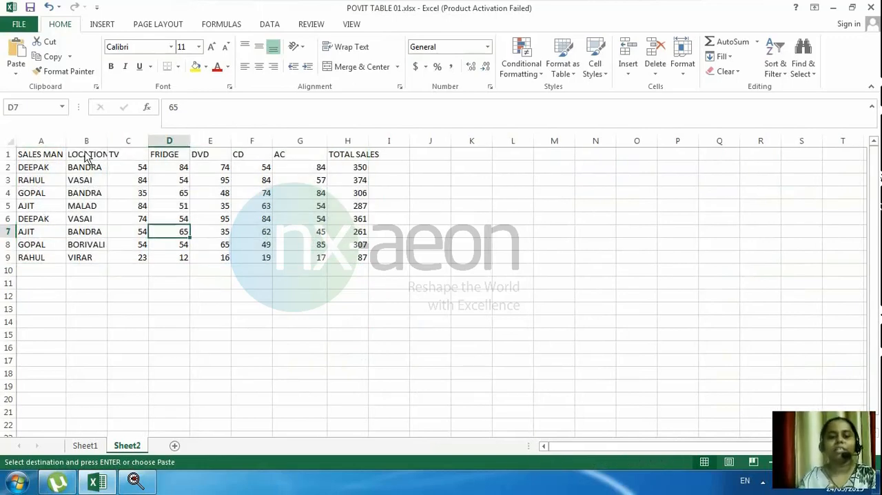
double_click(106, 142)
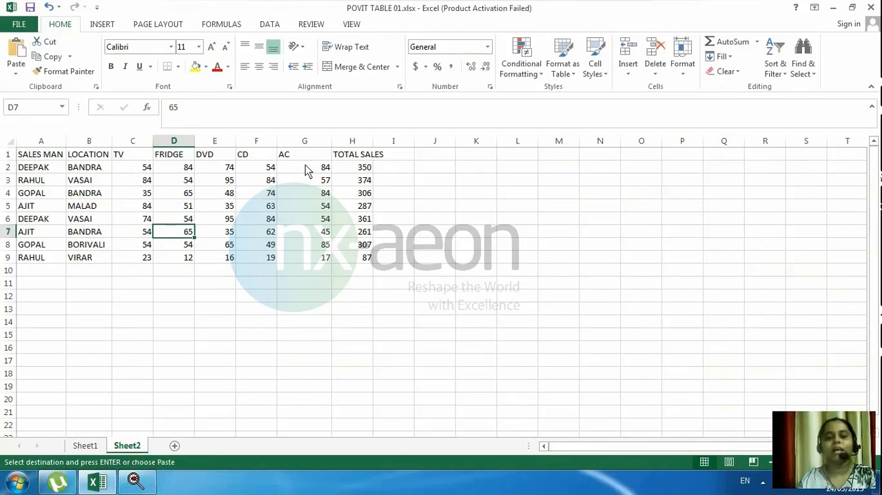
double_click(373, 144)
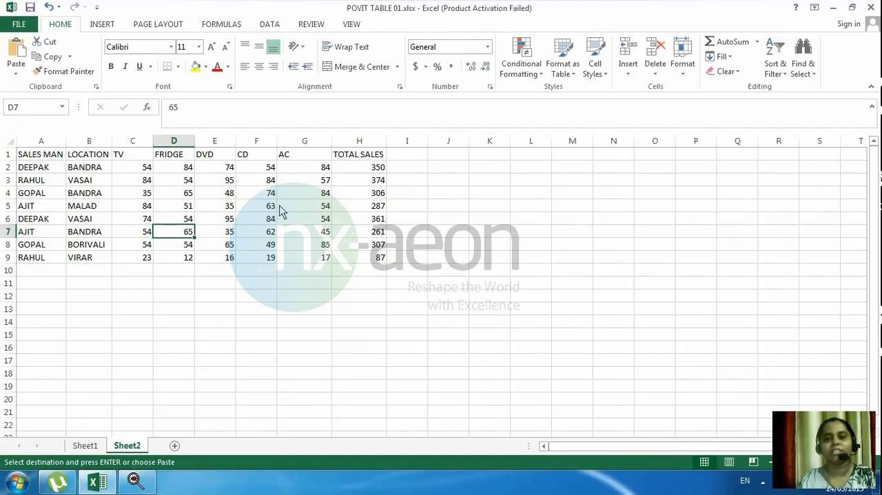
Select the whole sales table A1:H9 on Sheet2, including its header row.
key(Up)
key(Right)
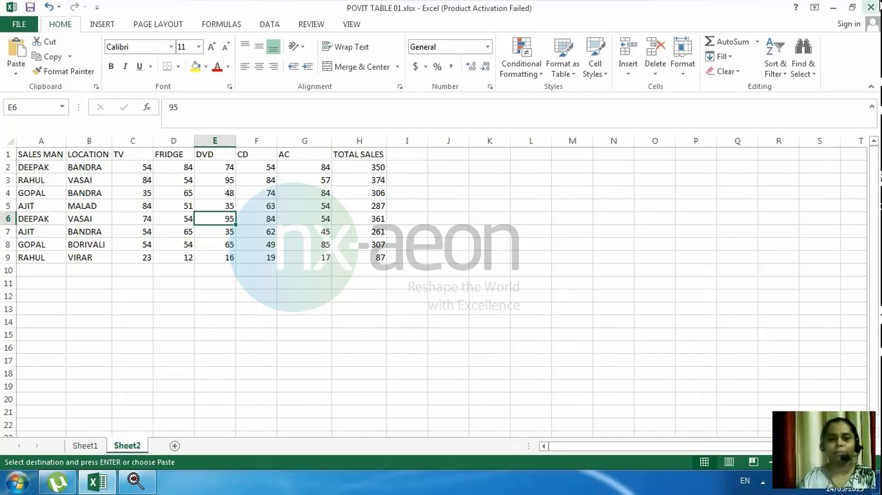
double_click(103, 25)
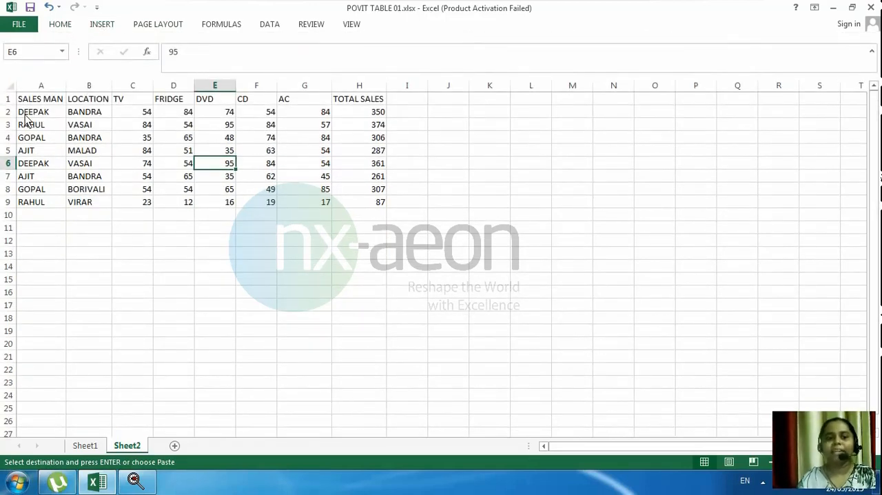
drag(46, 103, 346, 207)
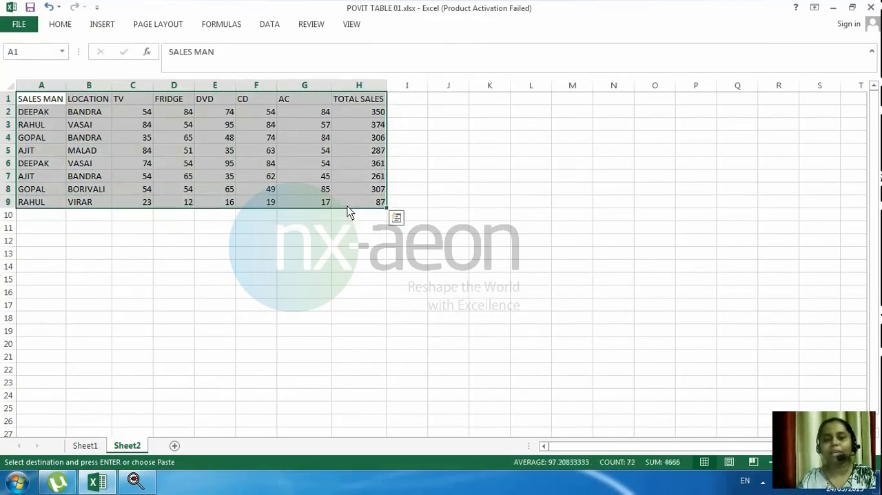
click(104, 24)
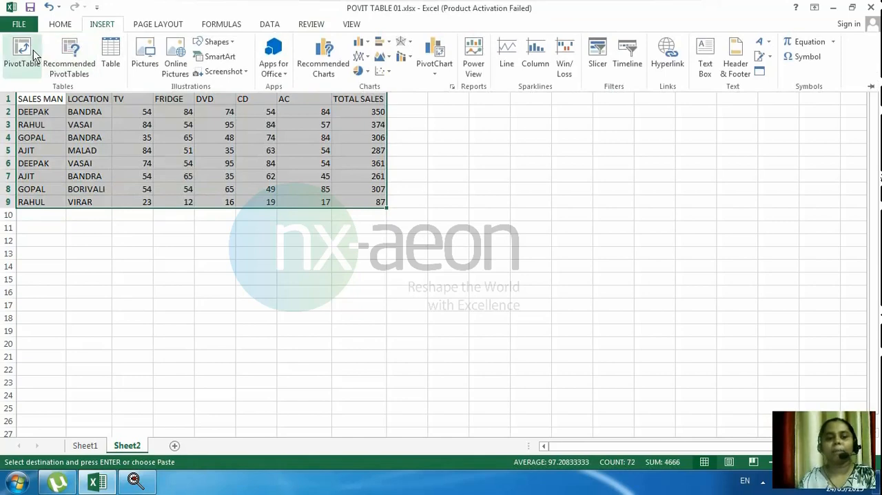
click(34, 55)
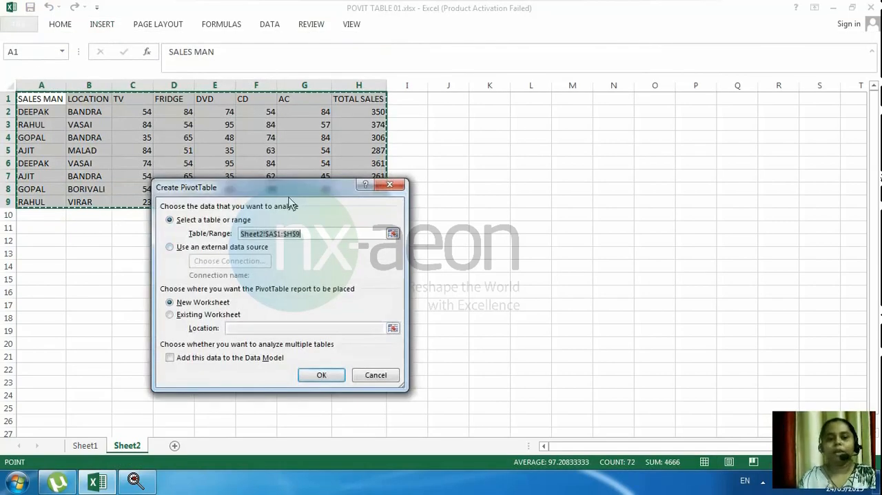
drag(323, 188, 594, 136)
double_click(594, 136)
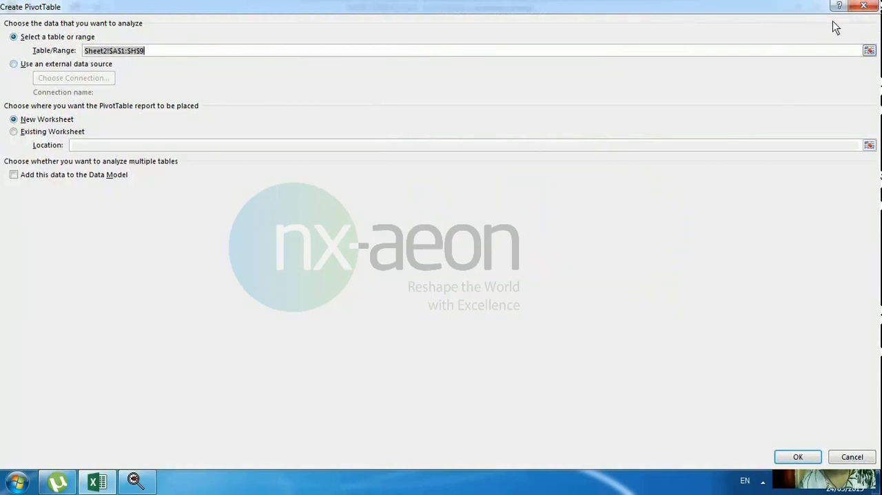
click(863, 6)
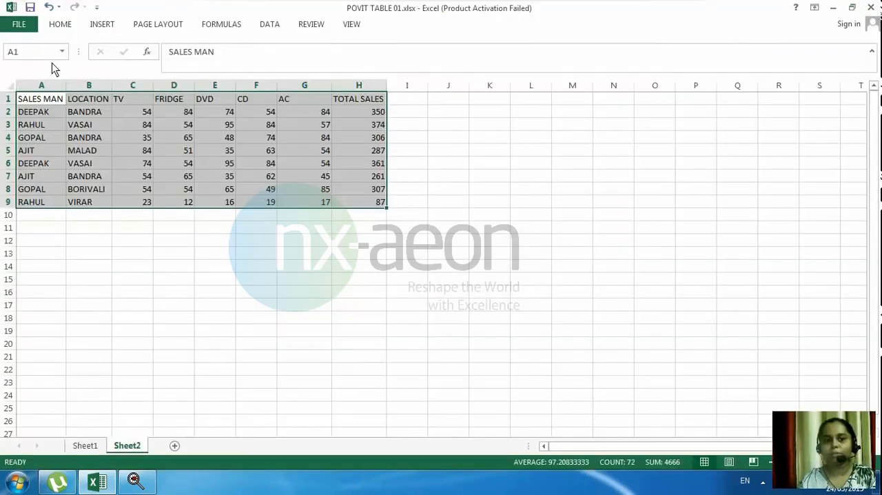
Insert a PivotTable from the range Sheet2!$A$1:$H$9 into the existing worksheet at cell B12 of Sheet2.
click(102, 24)
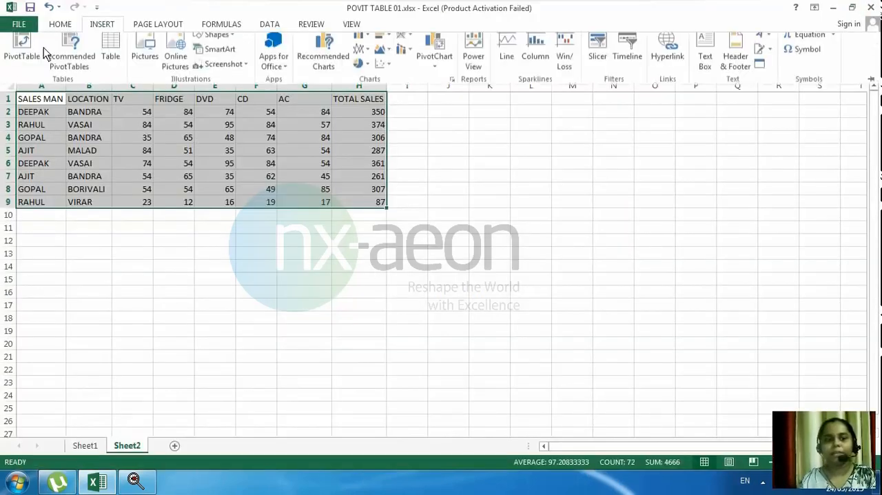
click(34, 49)
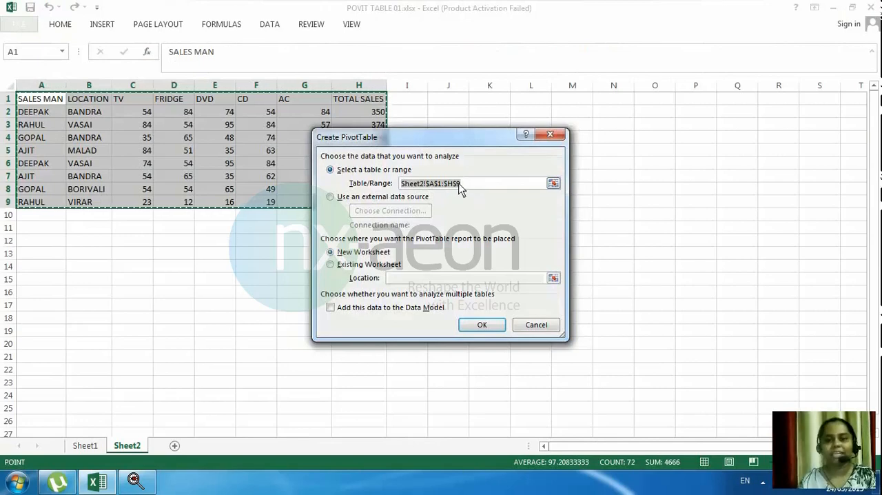
click(353, 267)
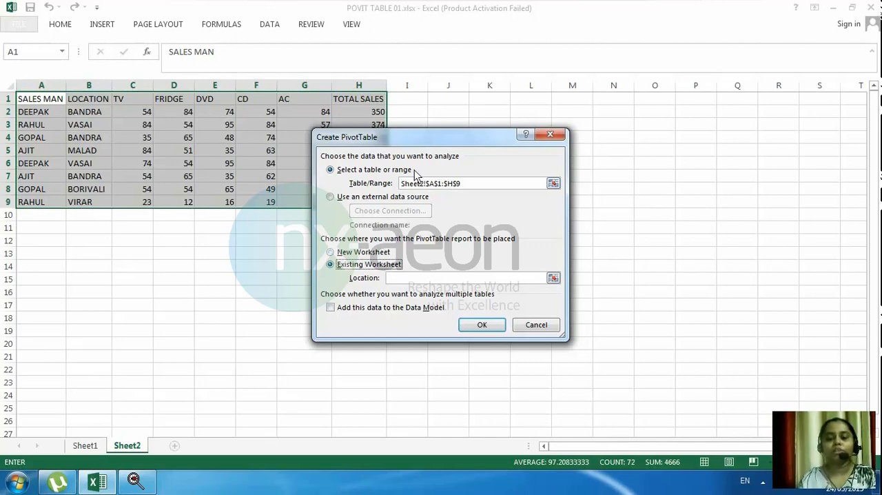
drag(424, 144, 560, 149)
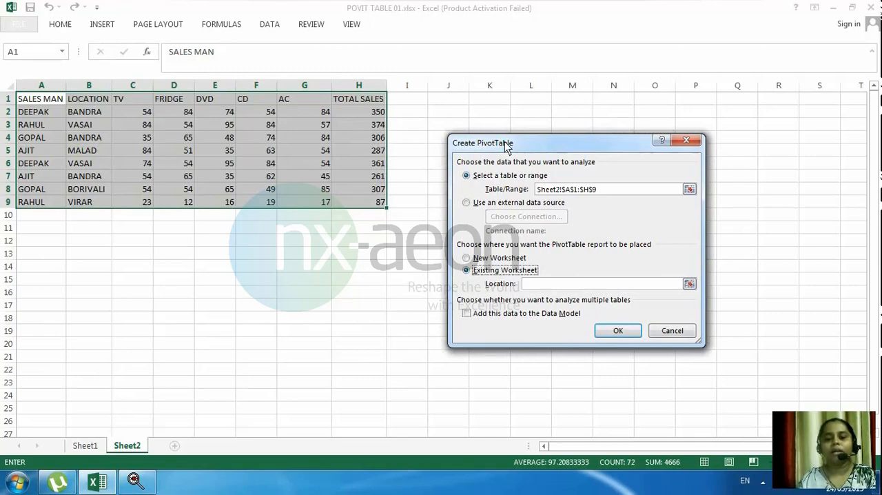
click(87, 240)
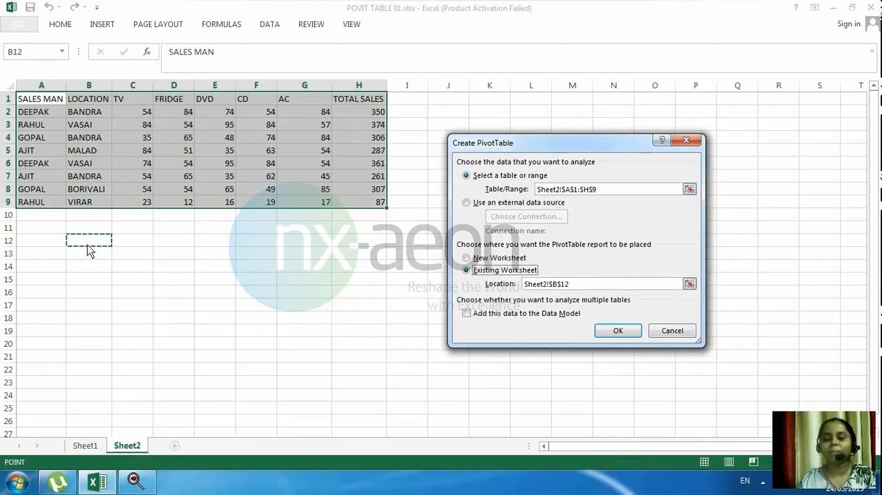
click(475, 259)
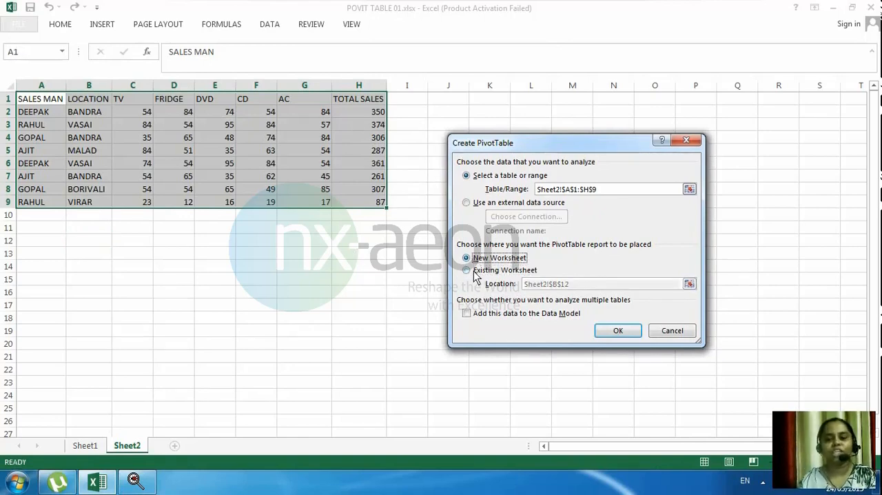
click(474, 272)
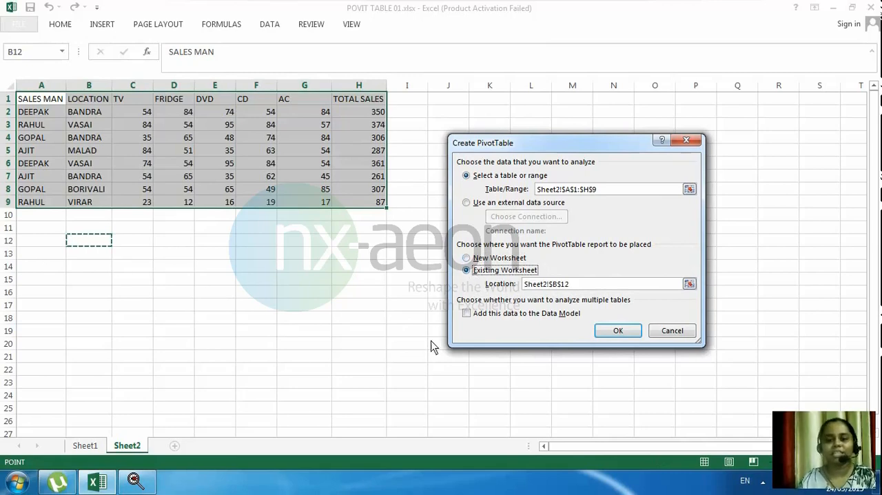
click(613, 333)
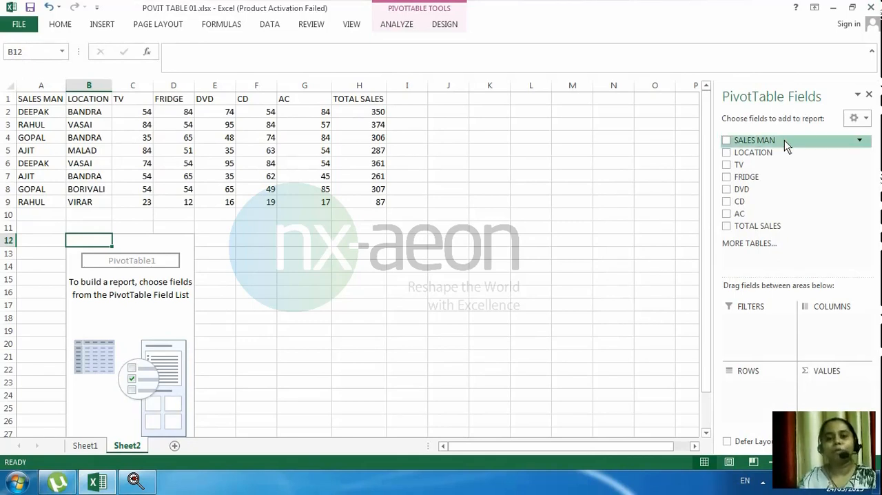
Add SALES MAN and LOCATION as row fields and TV, FRIDGE, DVD, CD and AC as summed values.
click(727, 141)
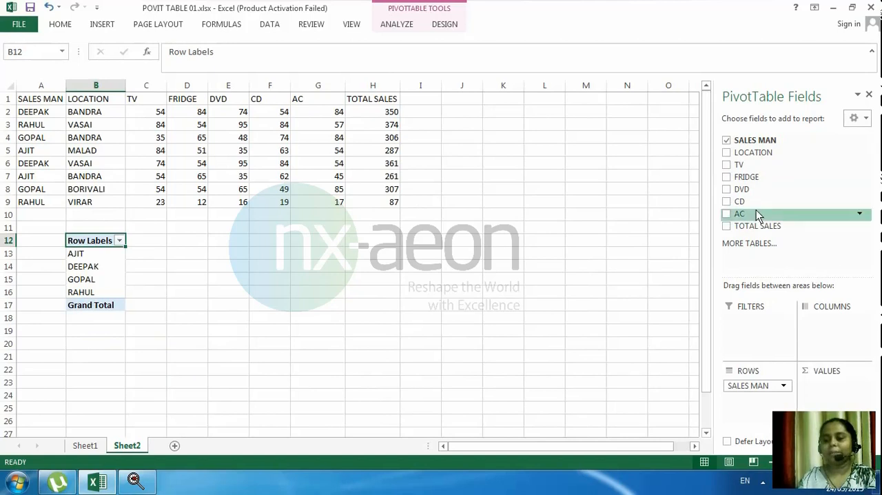
click(727, 152)
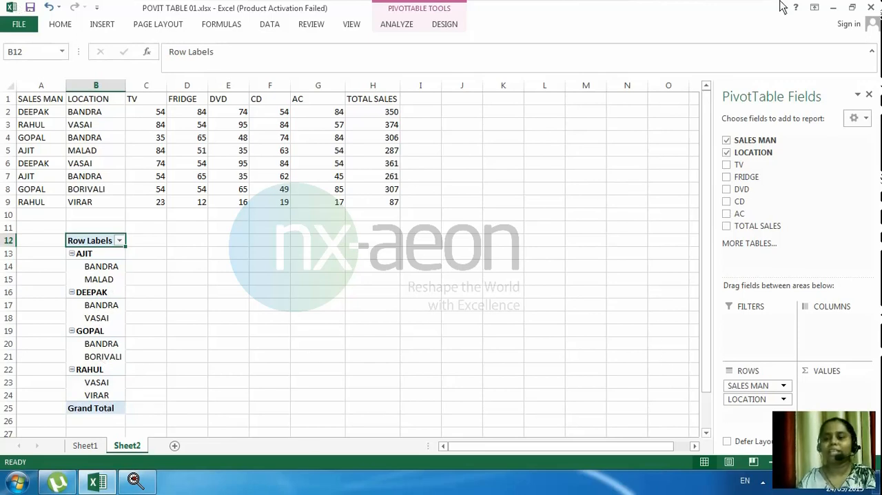
click(727, 165)
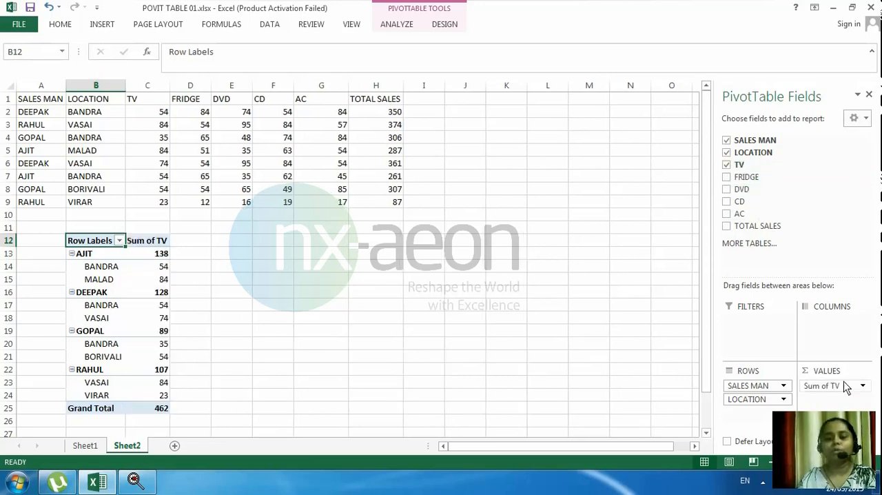
click(728, 178)
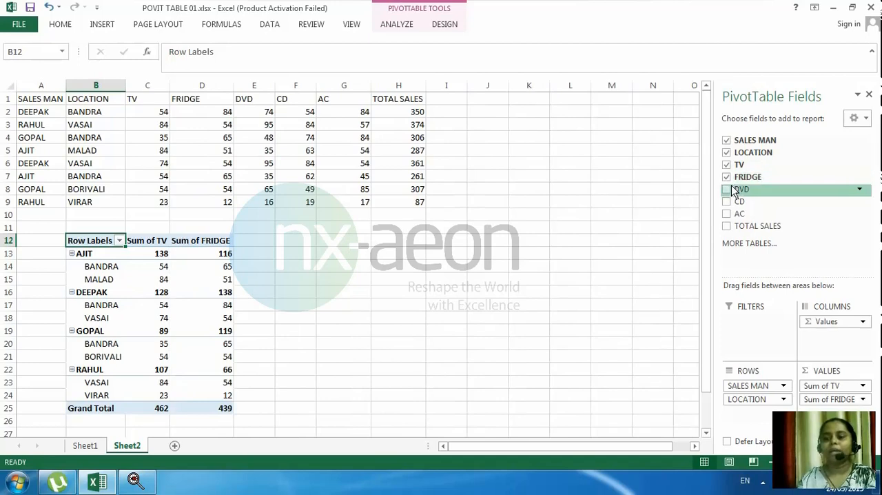
click(729, 189)
click(726, 201)
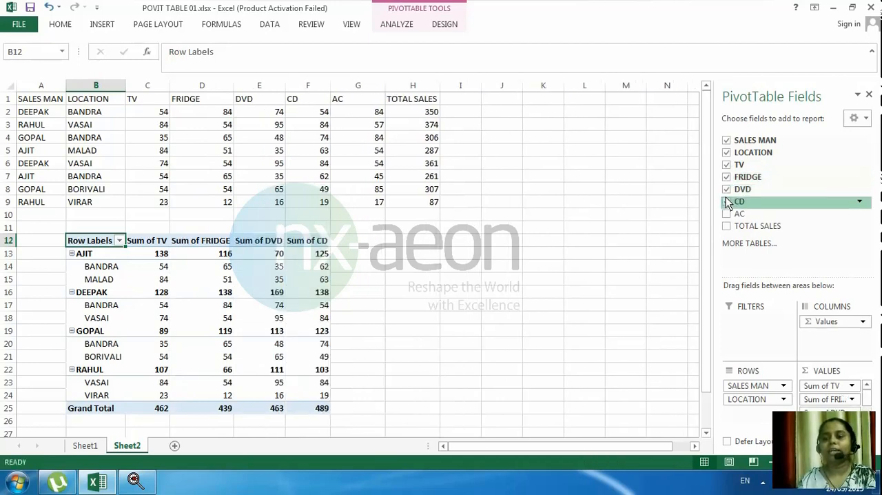
click(726, 214)
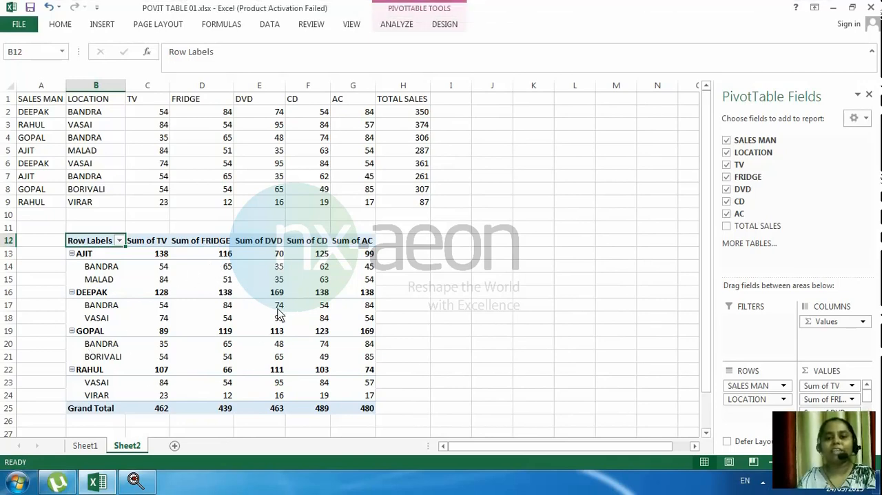
Reorder the PivotTable's row fields so that LOCATION comes above SALES MAN.
click(744, 398)
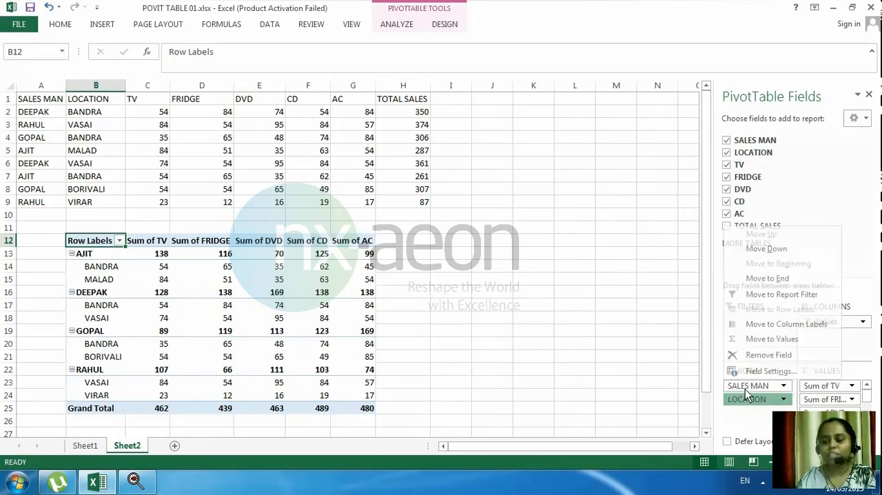
click(744, 389)
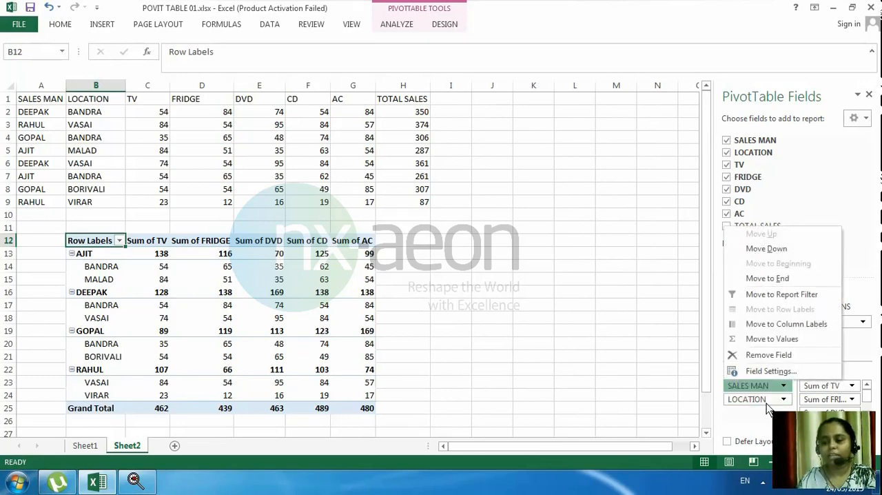
click(766, 402)
click(767, 387)
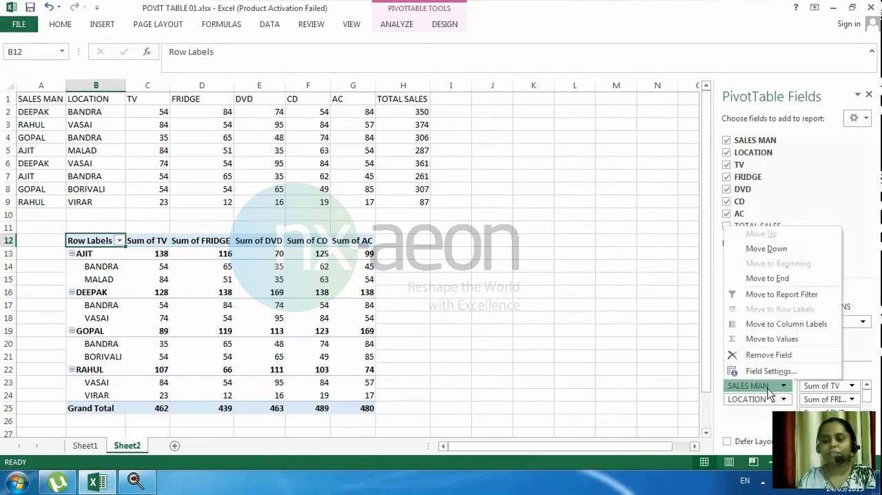
click(755, 399)
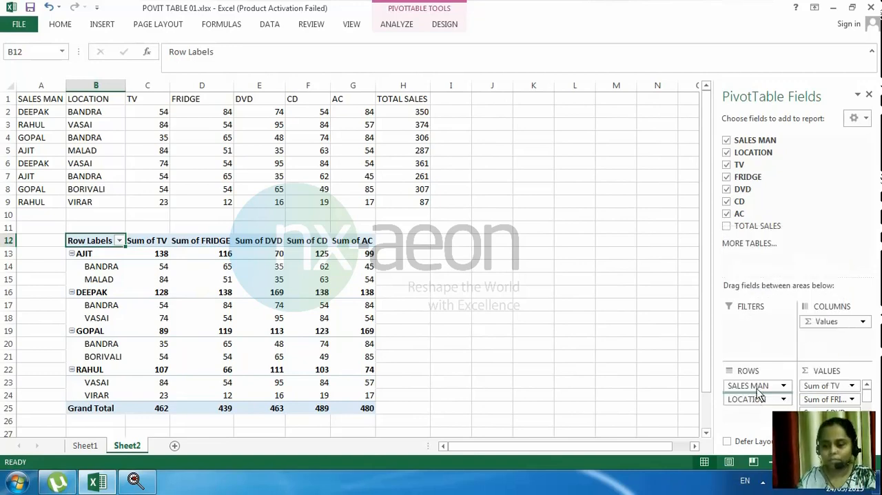
drag(756, 388, 757, 384)
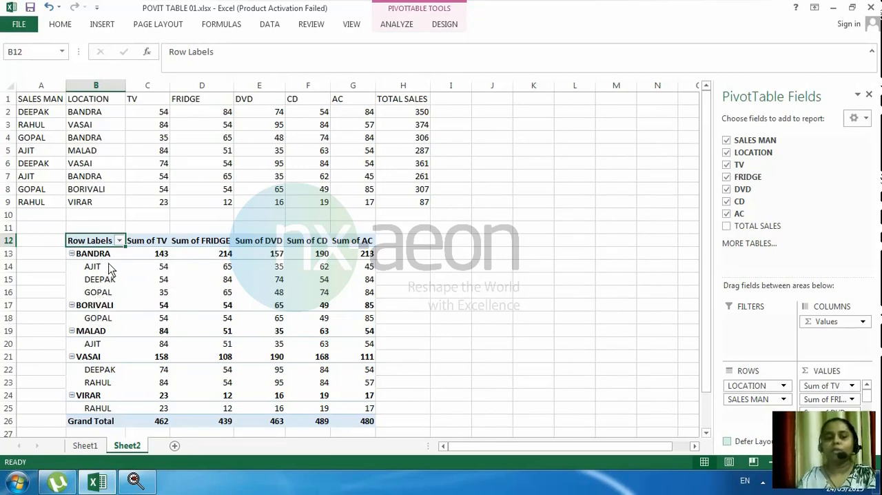
Move the SALES MAN field from the PivotTable's rows to its report filter.
mouse_move(156, 265)
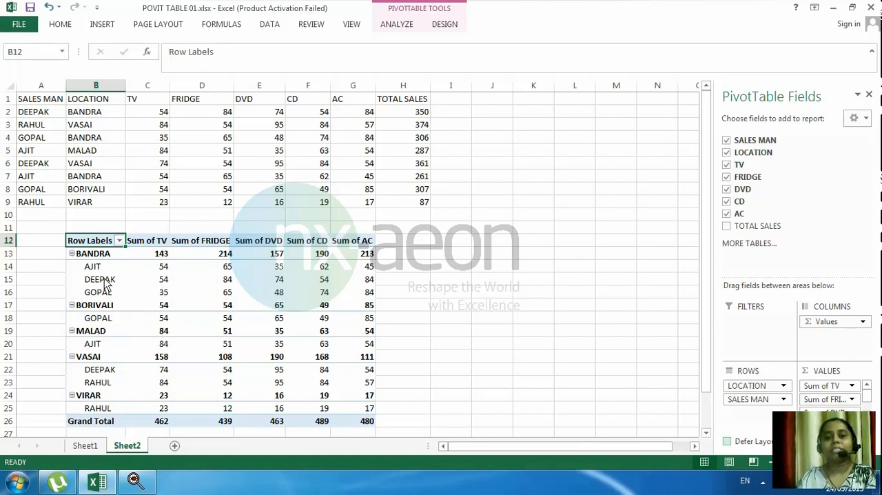
mouse_move(107, 285)
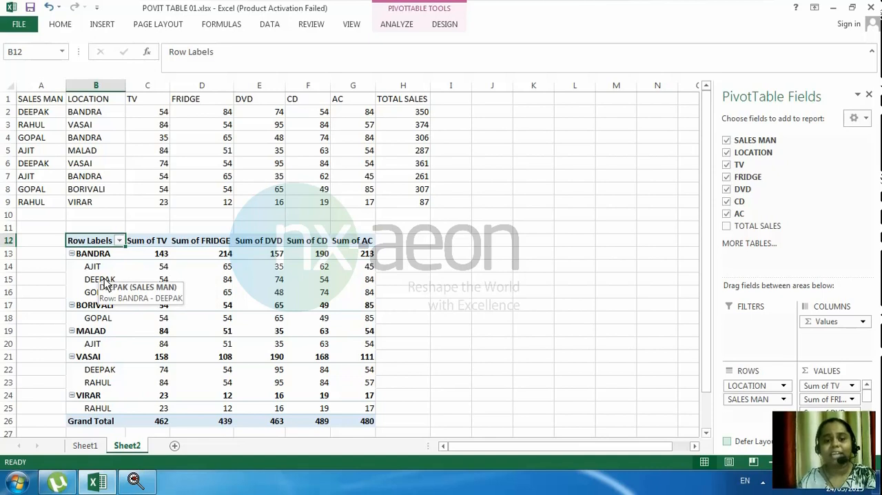
mouse_move(113, 260)
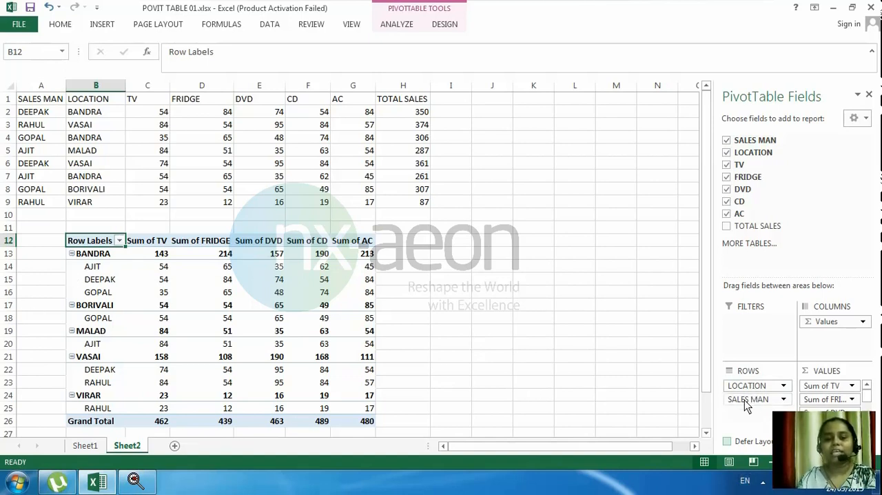
drag(744, 402, 754, 321)
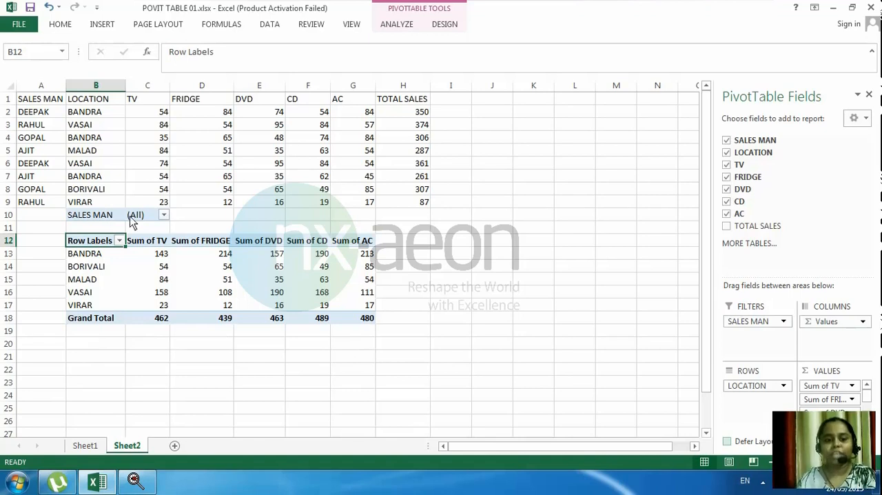
Filter the PivotTable by SALES MAN to show only the first salesman in the list.
click(163, 216)
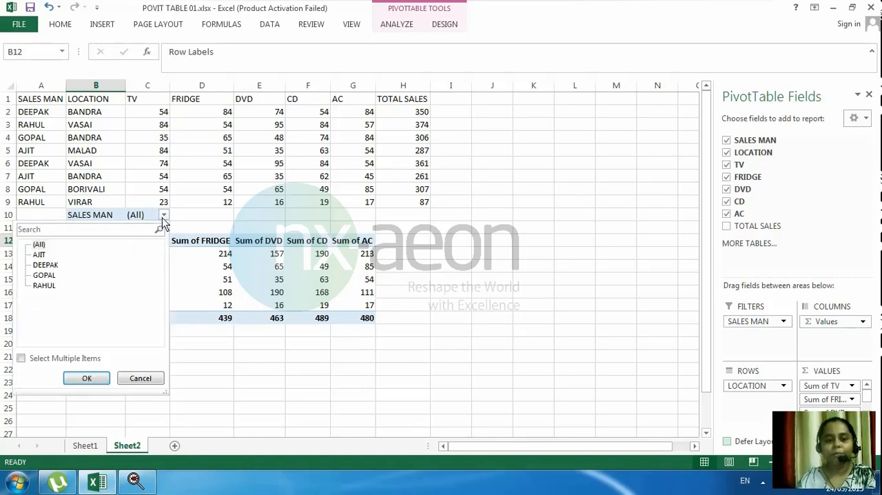
click(38, 254)
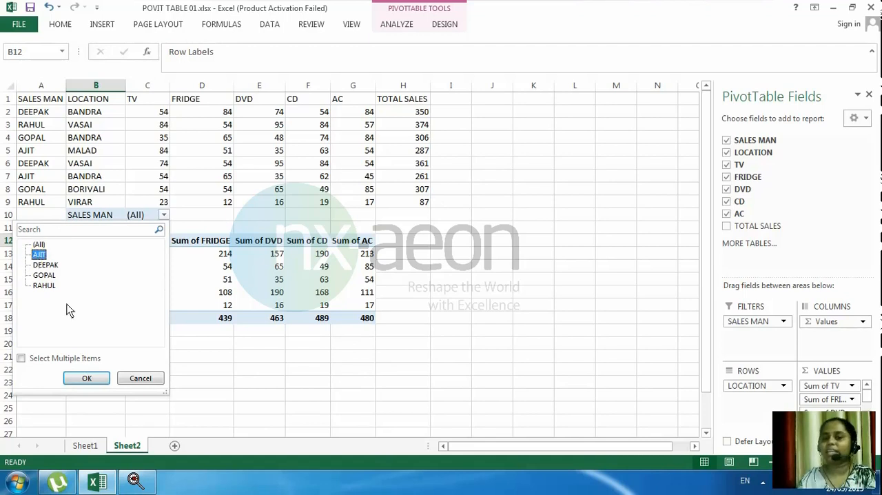
click(96, 379)
click(93, 374)
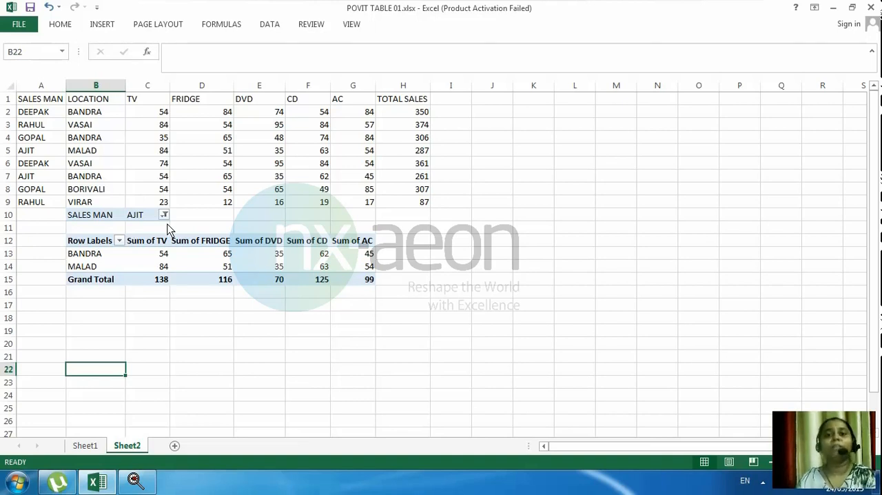
Allow multiple items in the SALES MAN filter and include the third salesman along with the first.
click(181, 268)
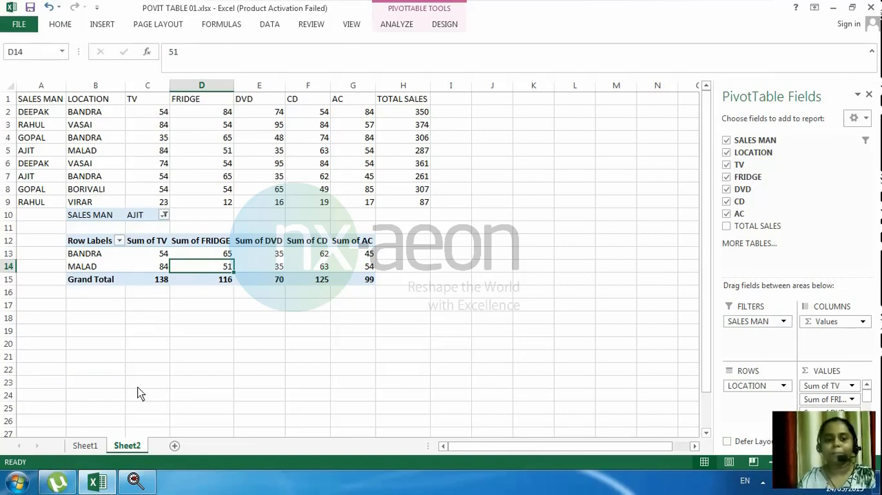
click(164, 216)
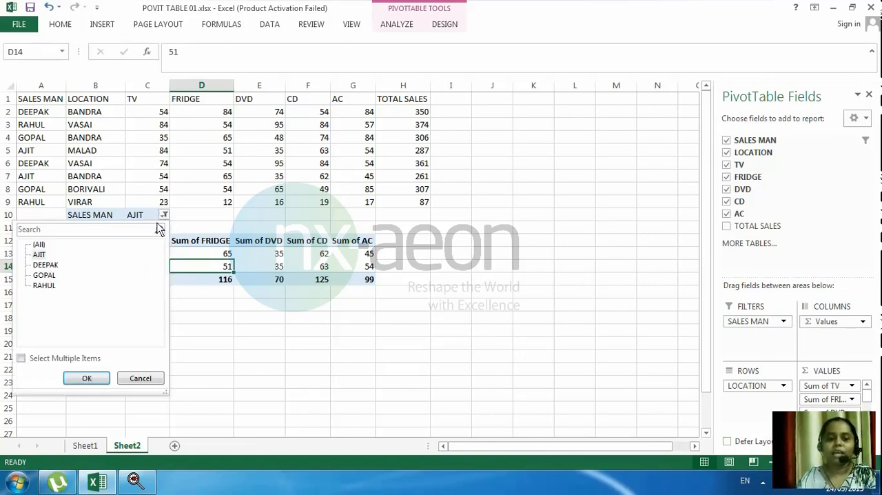
click(34, 360)
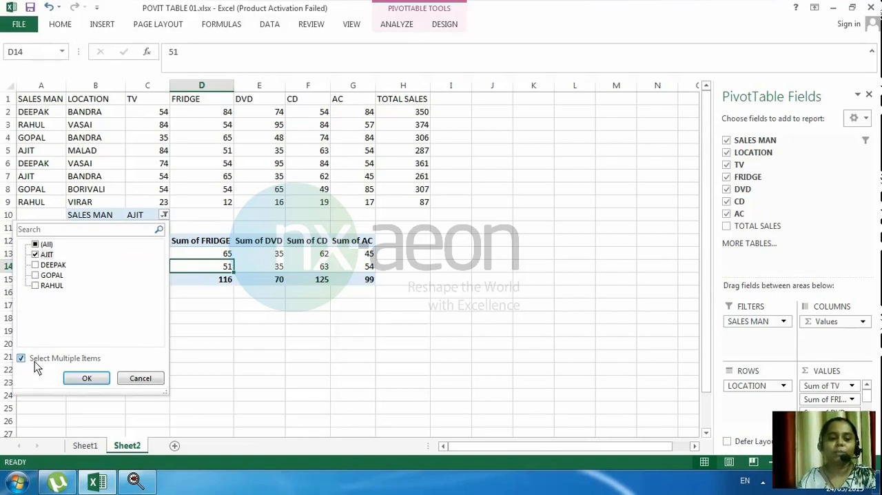
click(36, 276)
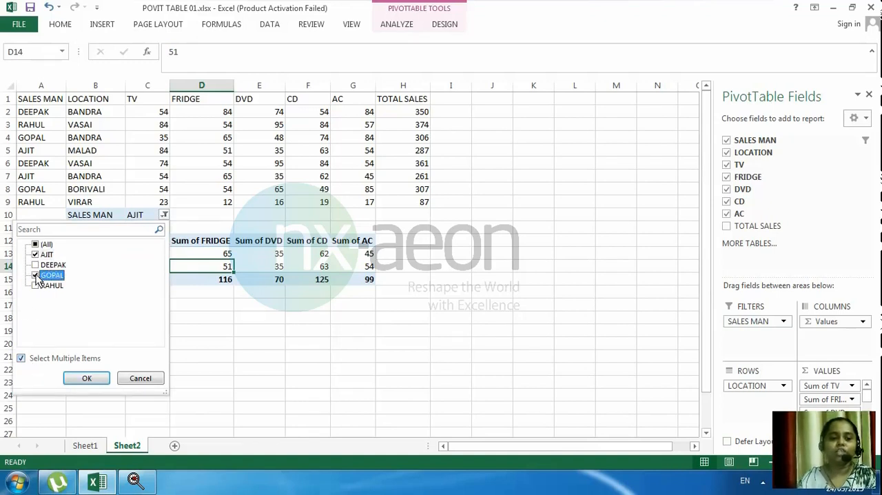
click(83, 378)
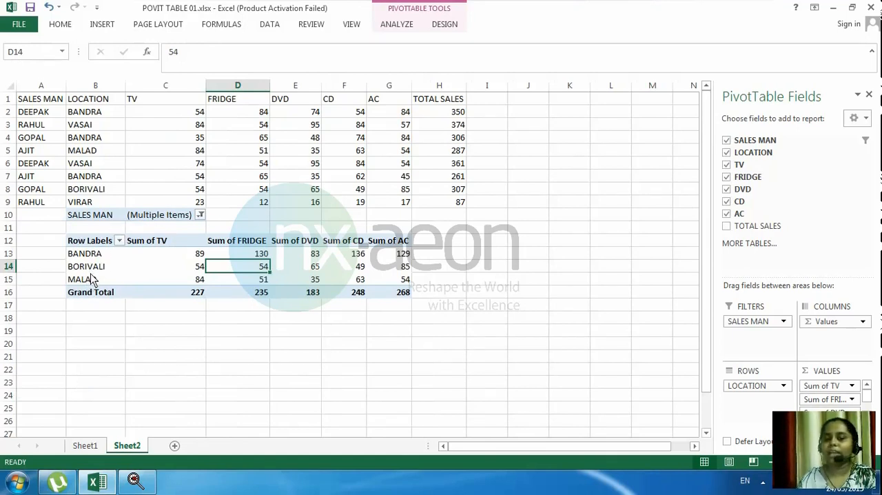
Reset the SALES MAN filter to (All) so it includes every salesman.
click(199, 215)
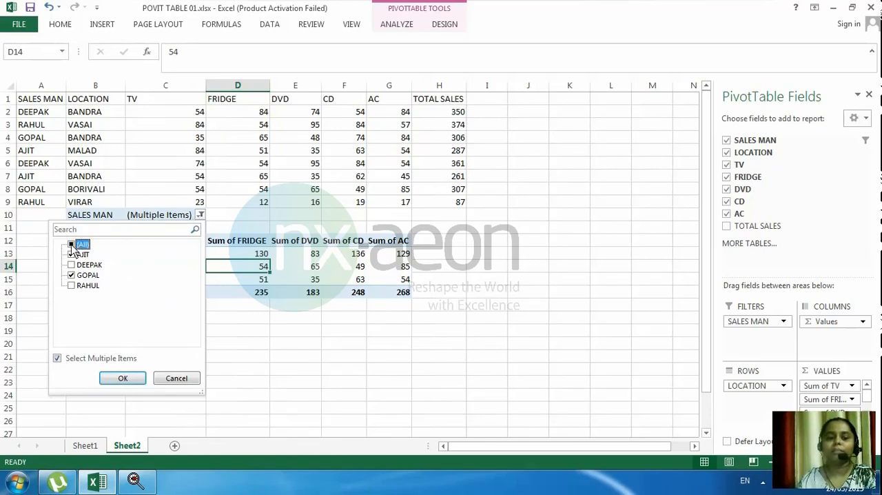
click(74, 244)
click(110, 381)
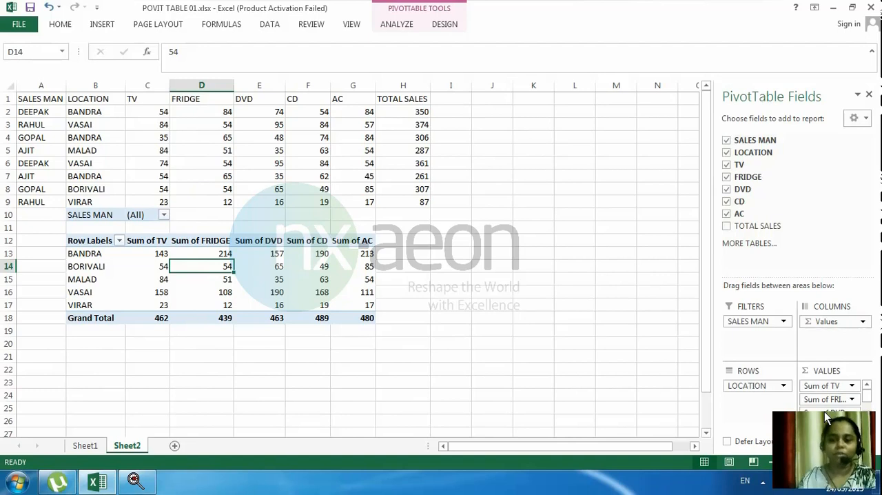
click(226, 305)
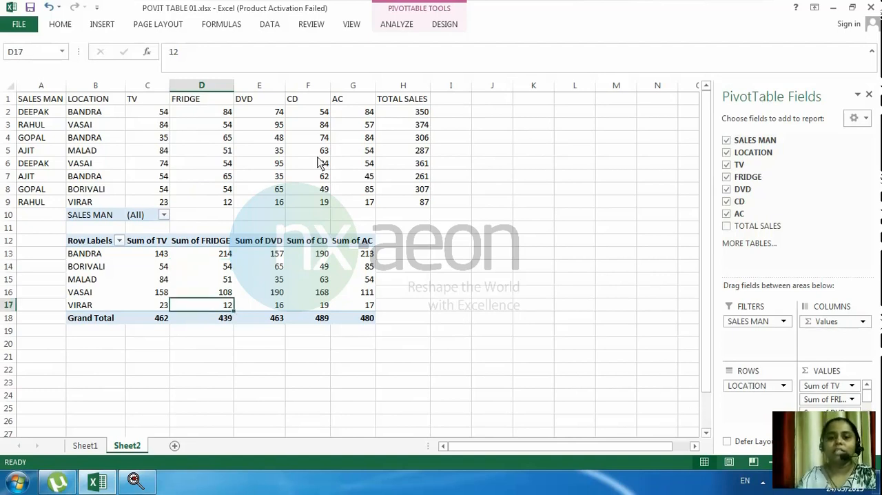
click(224, 267)
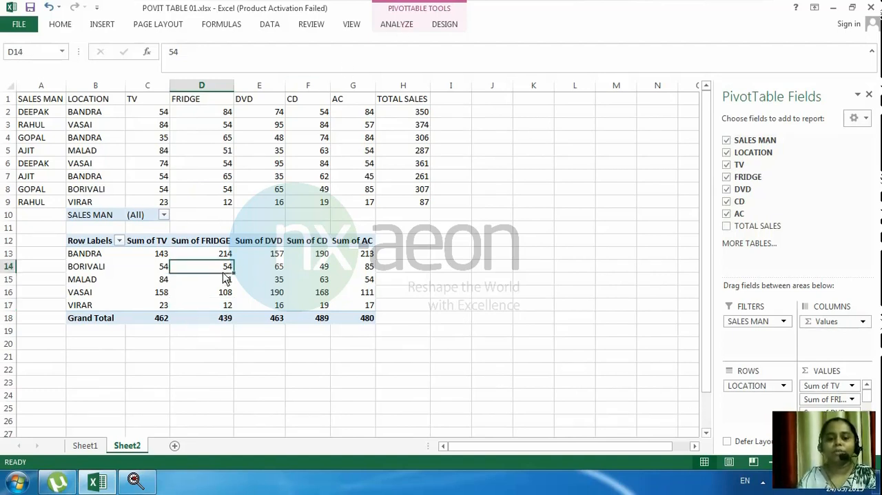
Insert a Clustered Column PivotChart from the PivotTable and place it beside the table, clear of its columns.
click(396, 28)
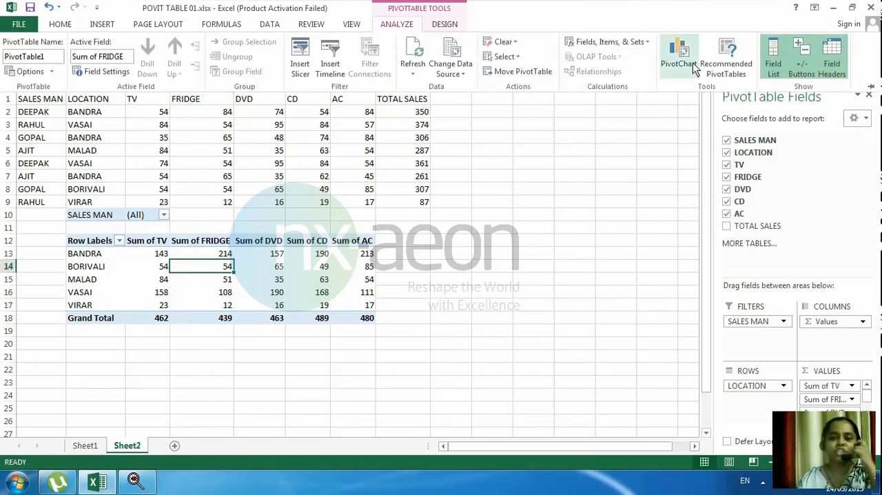
click(693, 62)
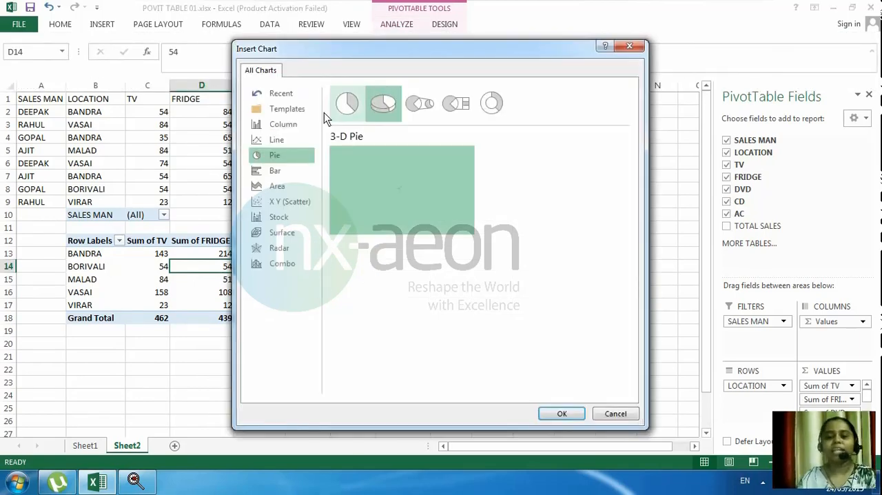
click(276, 140)
click(283, 125)
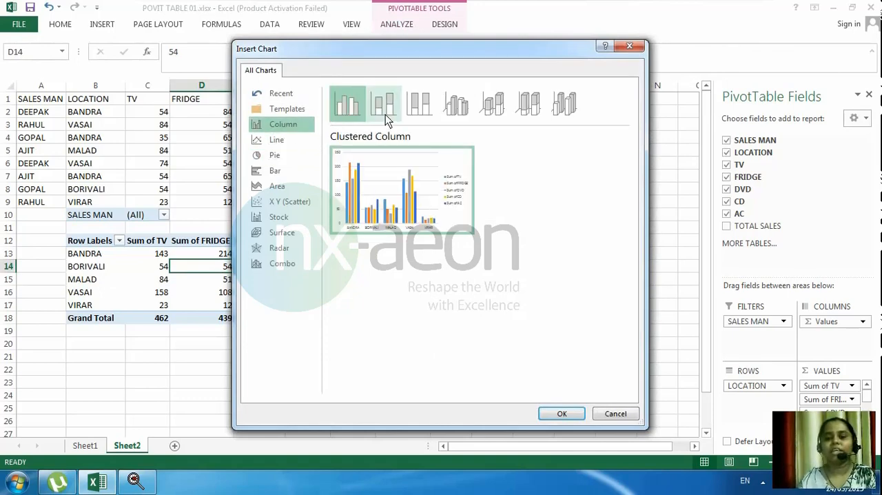
click(559, 413)
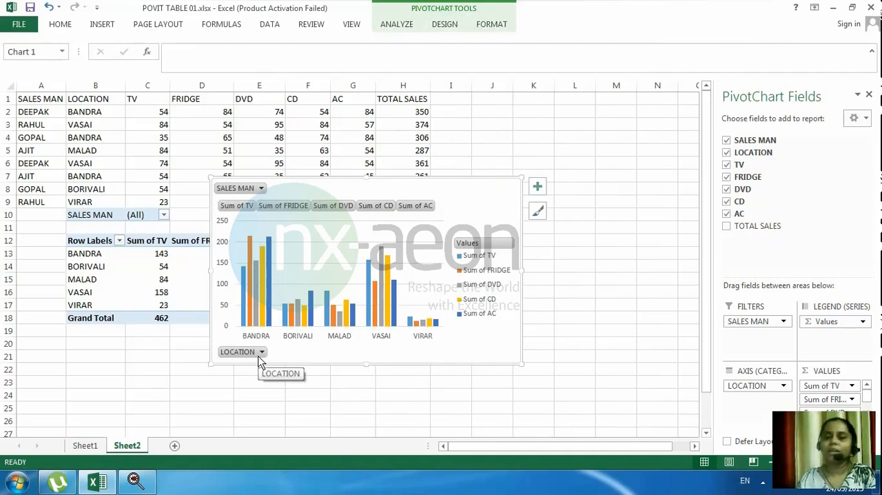
drag(393, 183, 575, 189)
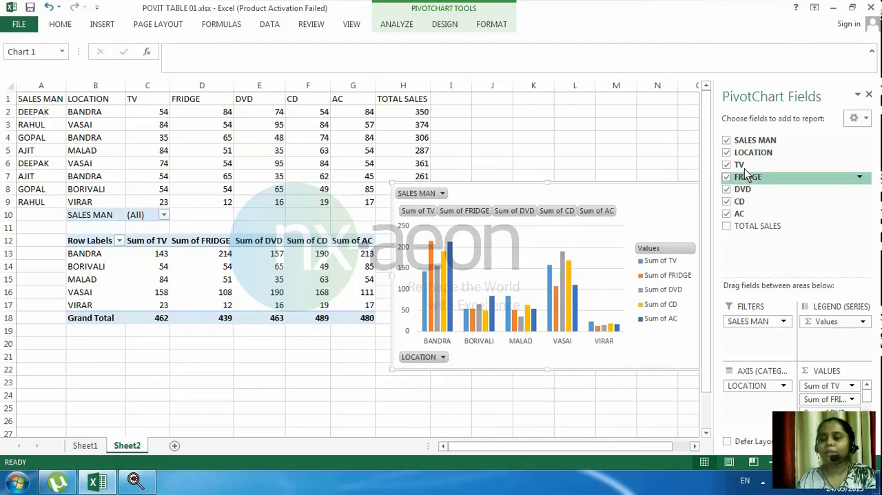
Try the LOCATION field in the PivotChart's legend series and return it to the axis categories.
drag(752, 386, 830, 335)
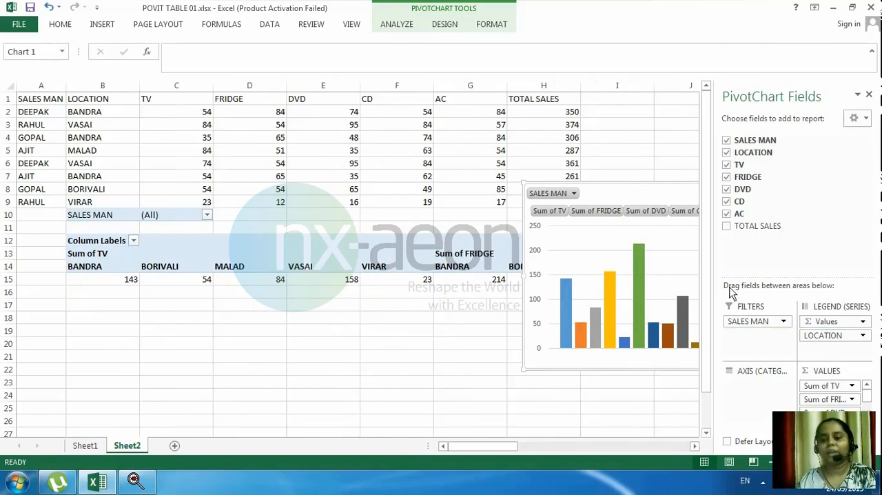
click(804, 336)
click(806, 338)
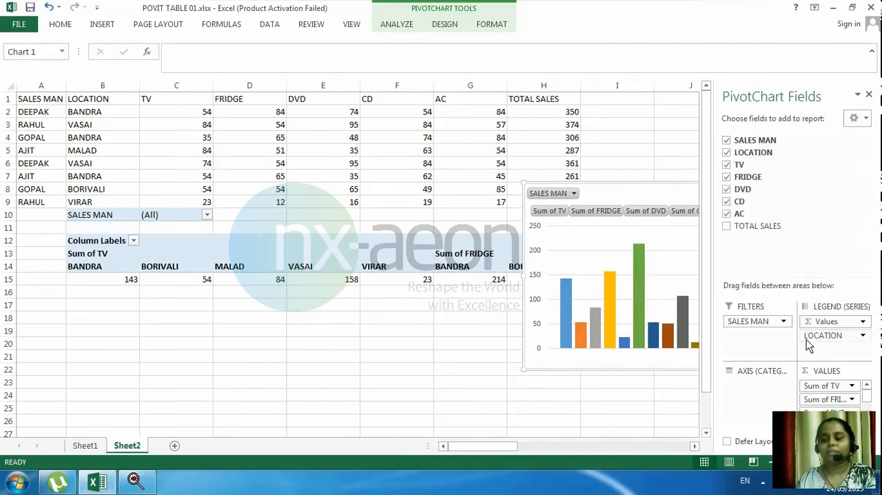
drag(845, 343, 760, 408)
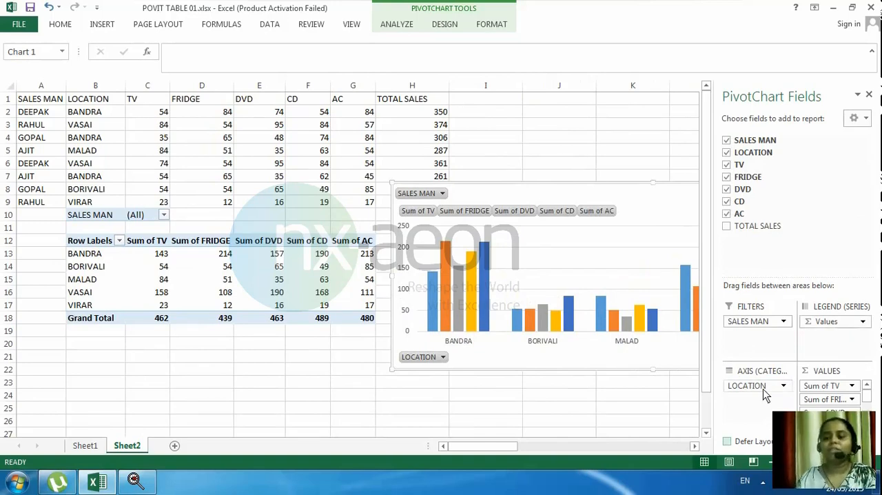
Extract the source records behind the MALAD Sum of CD value to a new sheet and return to Sheet2.
double_click(307, 283)
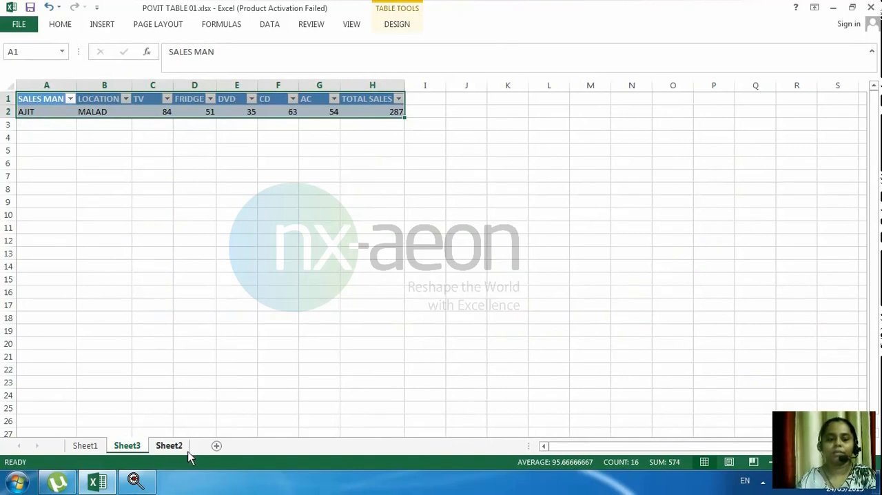
click(169, 445)
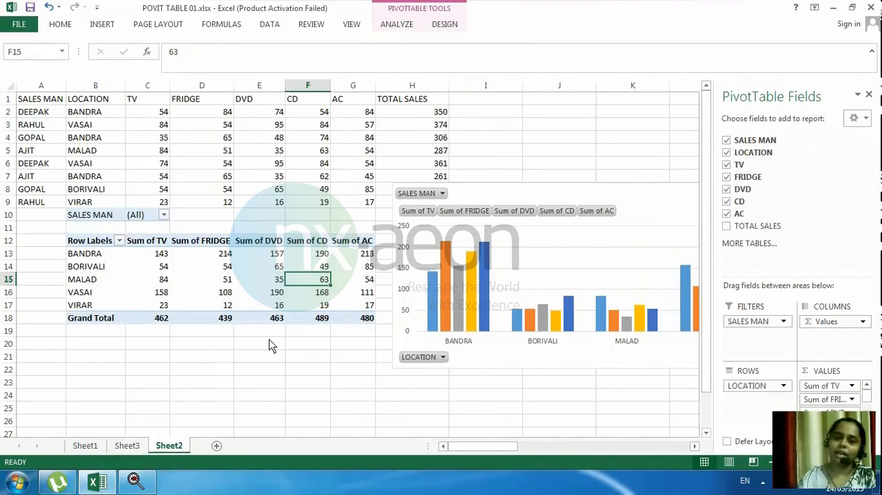
click(763, 482)
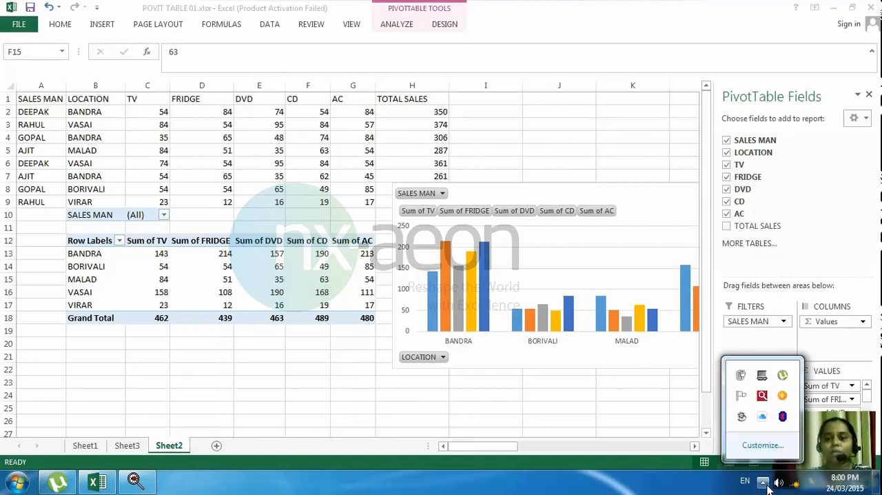
click(744, 423)
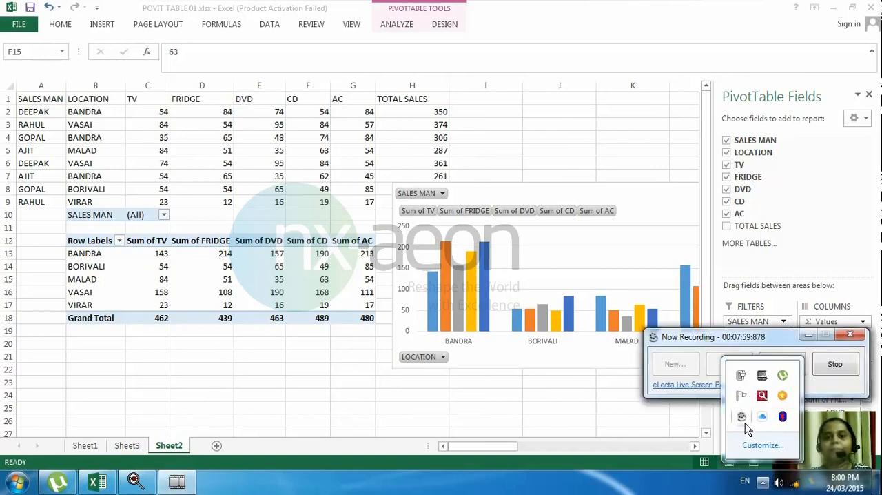